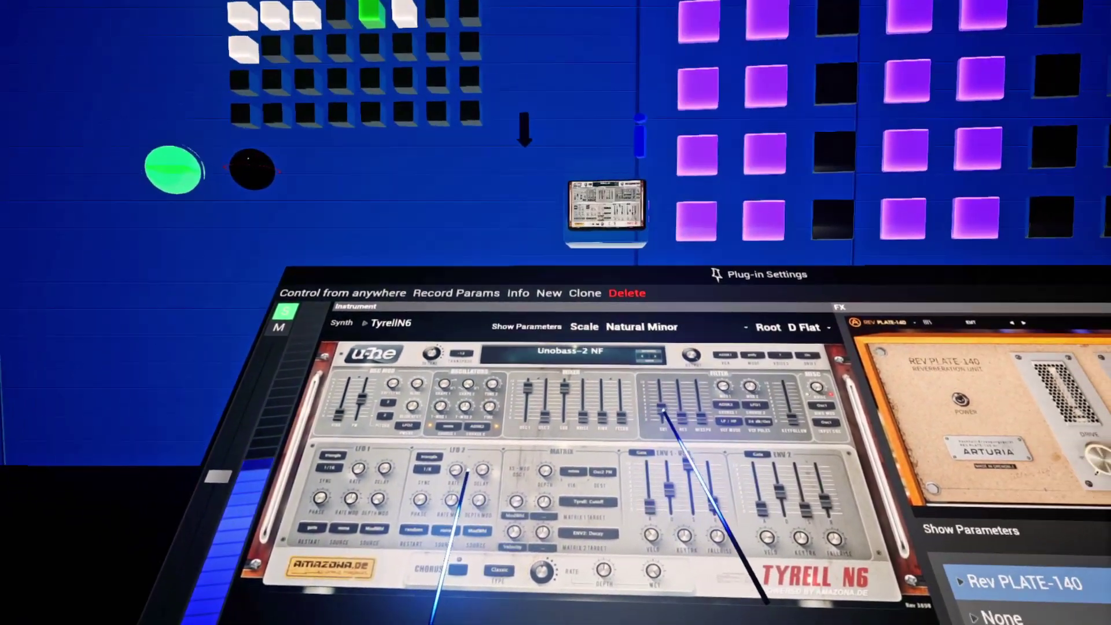
Step: Drag the Tyrell N6 filter Cutoff slider to 38.50
mouse_move(718, 407)
left_mouse_down()
mouse_move(613, 408)
mouse_move(579, 428)
mouse_move(580, 446)
left_mouse_up()
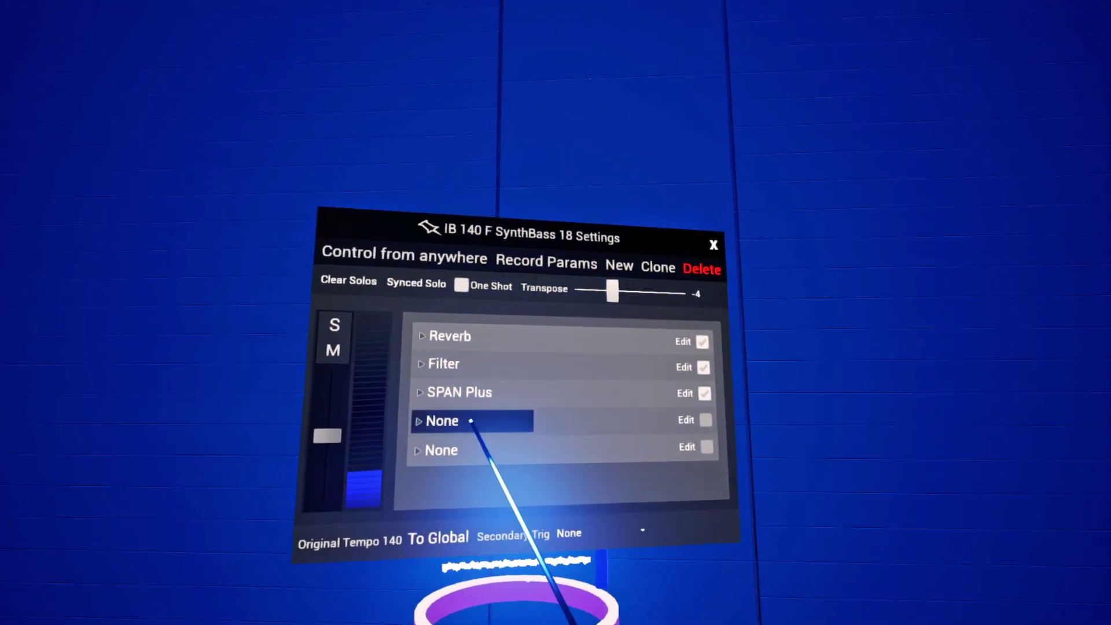
Step: Open the SPAN Plus spectrum analyser window from the SynthBass 18 effects list
left_click(658, 391)
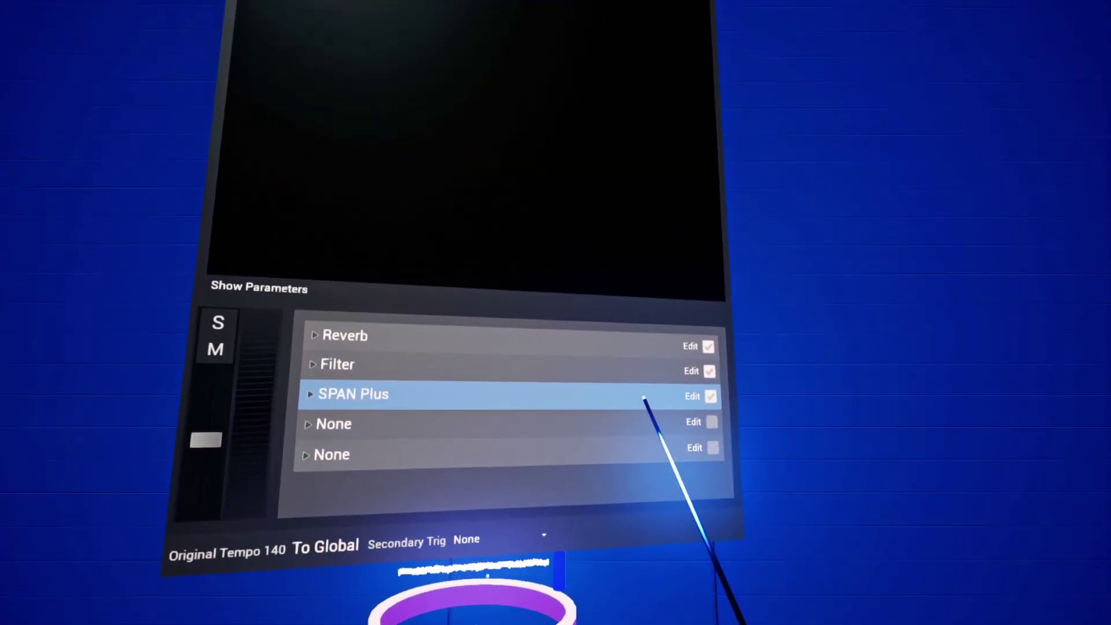